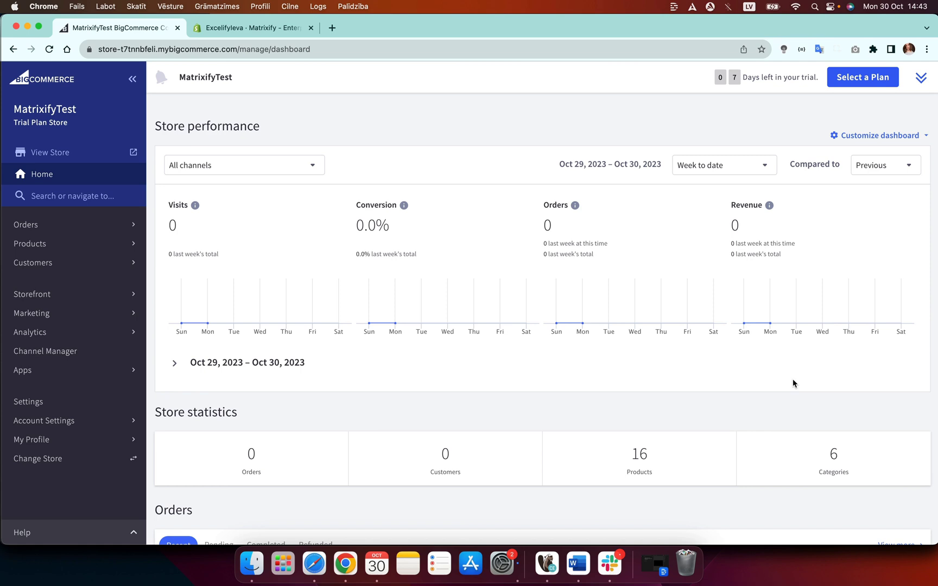
# - Go from BigCommerce Settings to the Store-level API accounts page under the API section
pyautogui.click(64, 411)
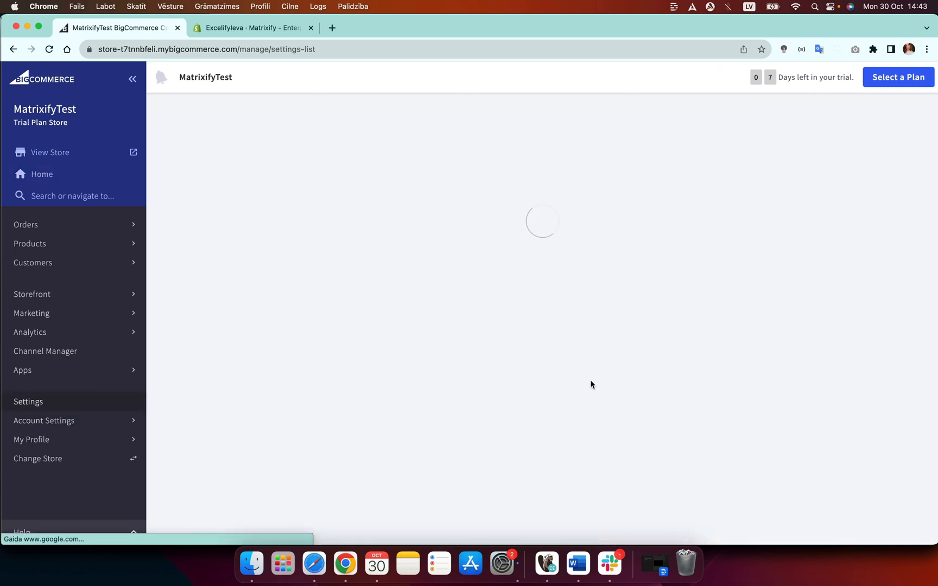
pyautogui.scroll(-15, 591, 385)
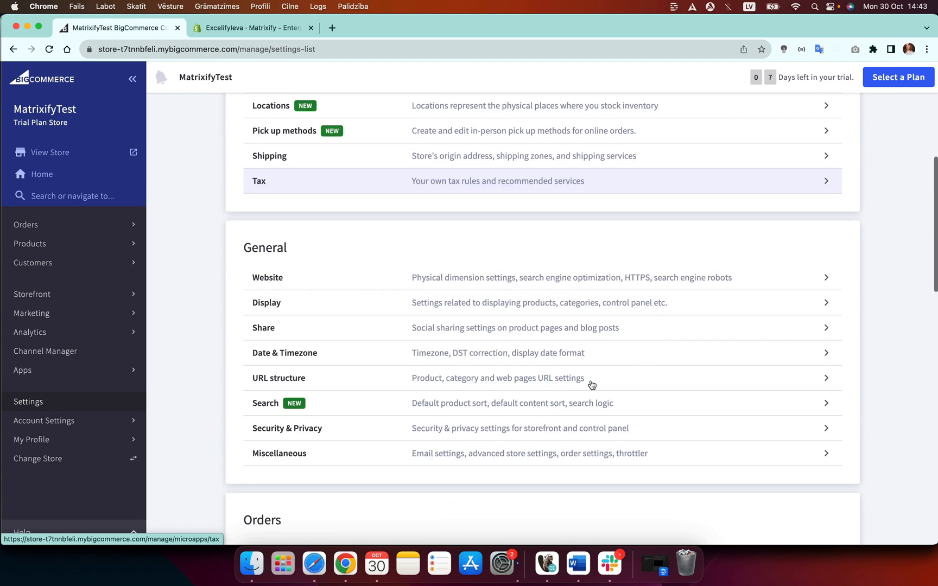
pyautogui.scroll(-4, 592, 385)
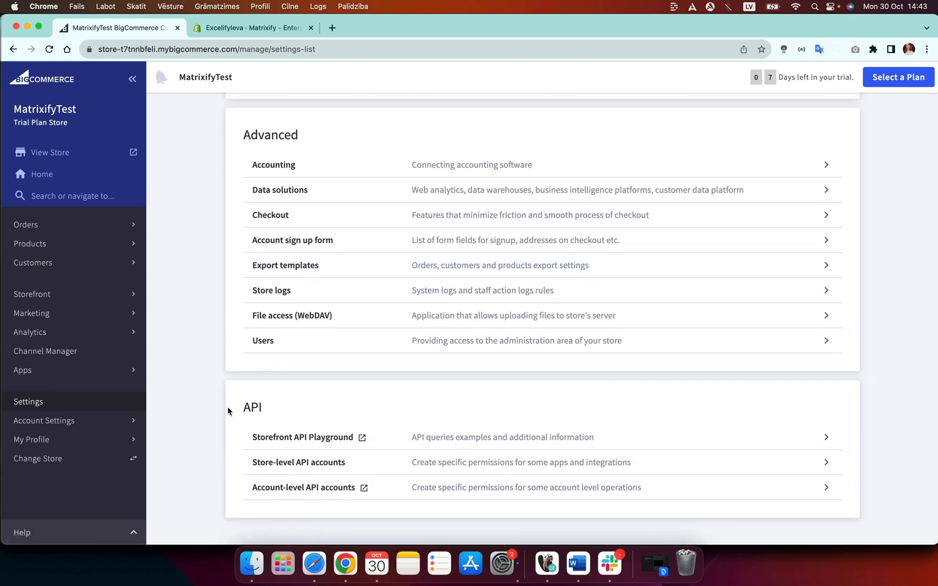
pyautogui.click(287, 465)
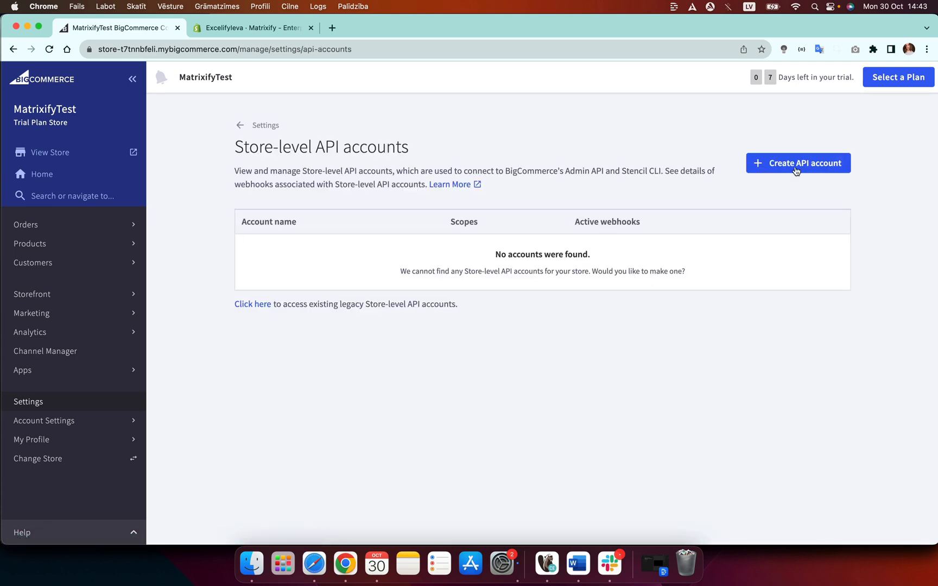
# - Start a new API account and name it 'Matrixify Migration'
pyautogui.click(795, 168)
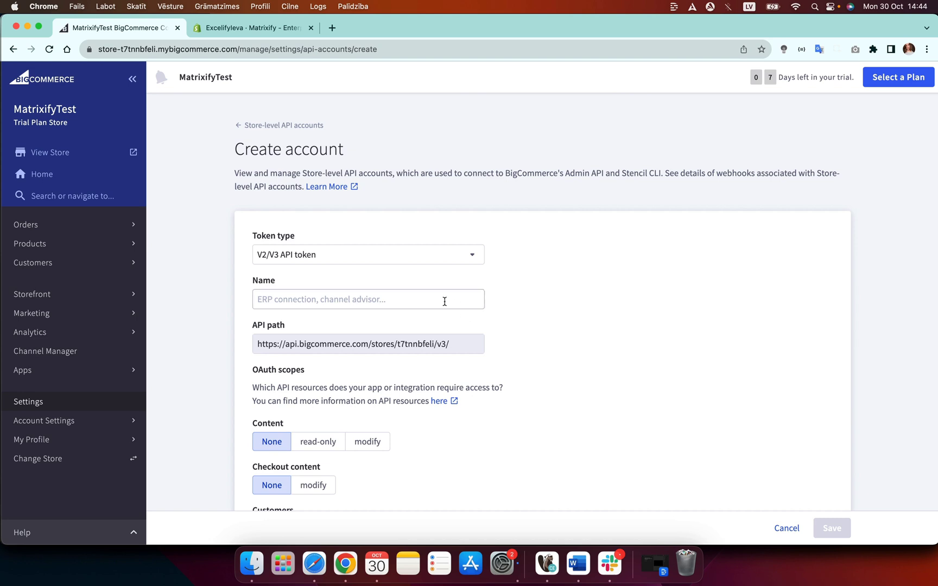
pyautogui.click(444, 300)
pyautogui.click(377, 327)
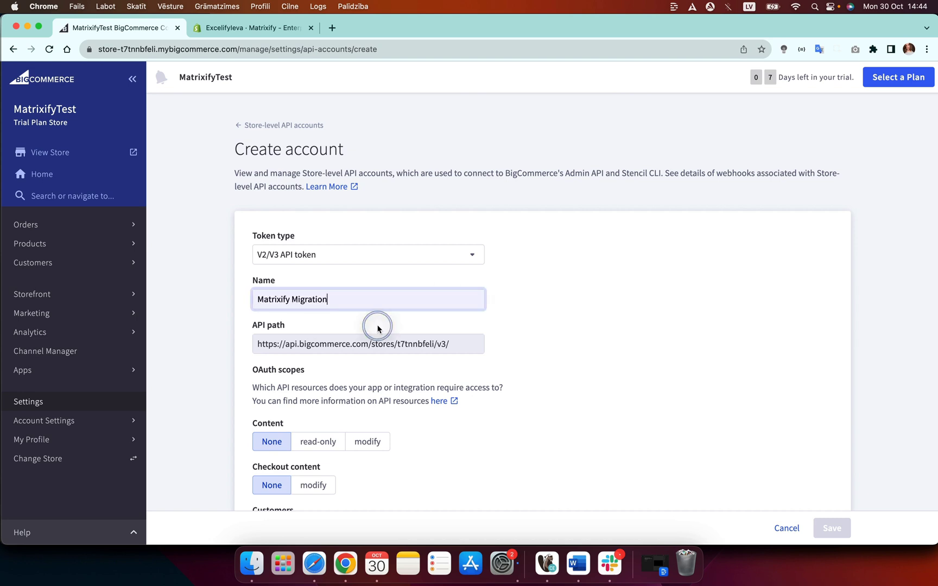
pyautogui.click(555, 433)
# - Give the account read-only access to Information & settings and Products
pyautogui.scroll(-5, 555, 433)
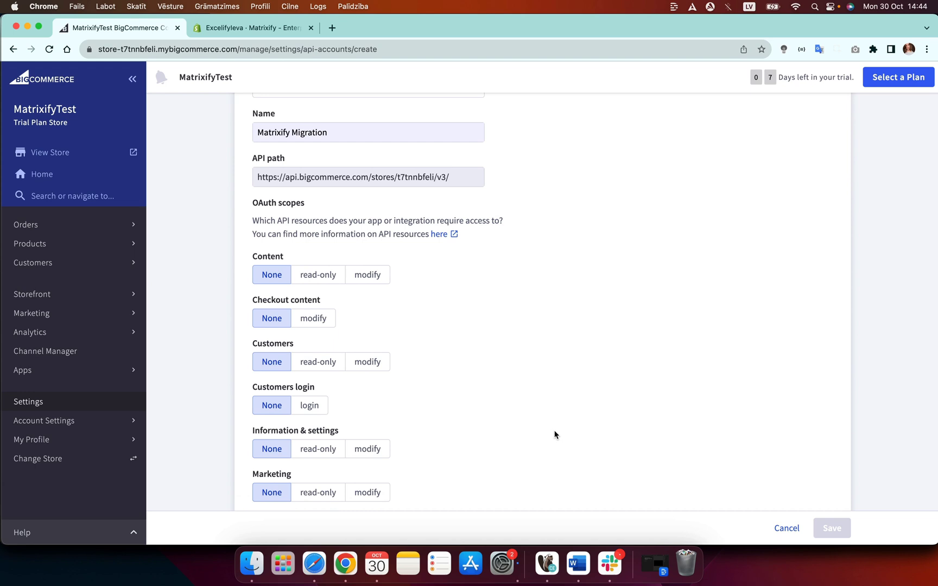
pyautogui.scroll(-2, 555, 433)
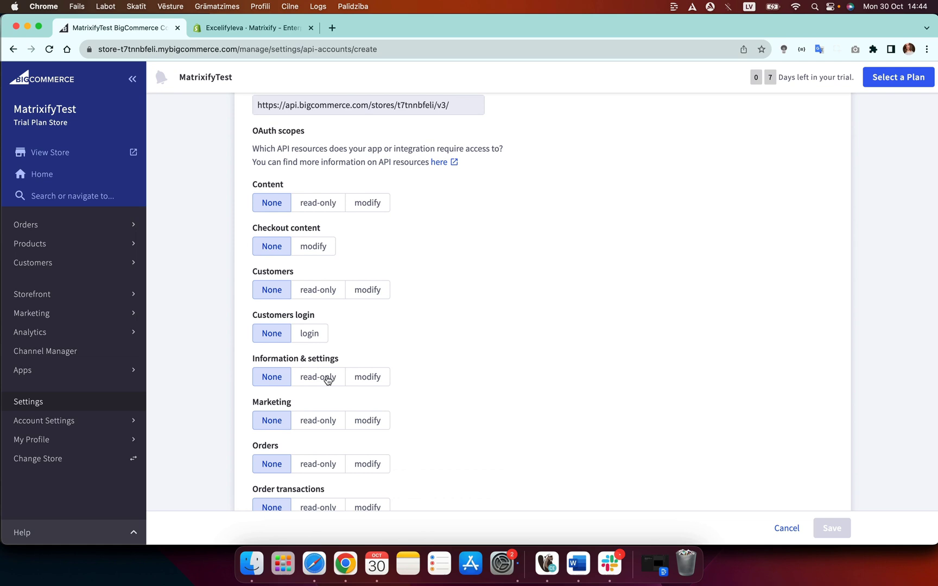
pyautogui.click(328, 380)
pyautogui.scroll(-4, 471, 396)
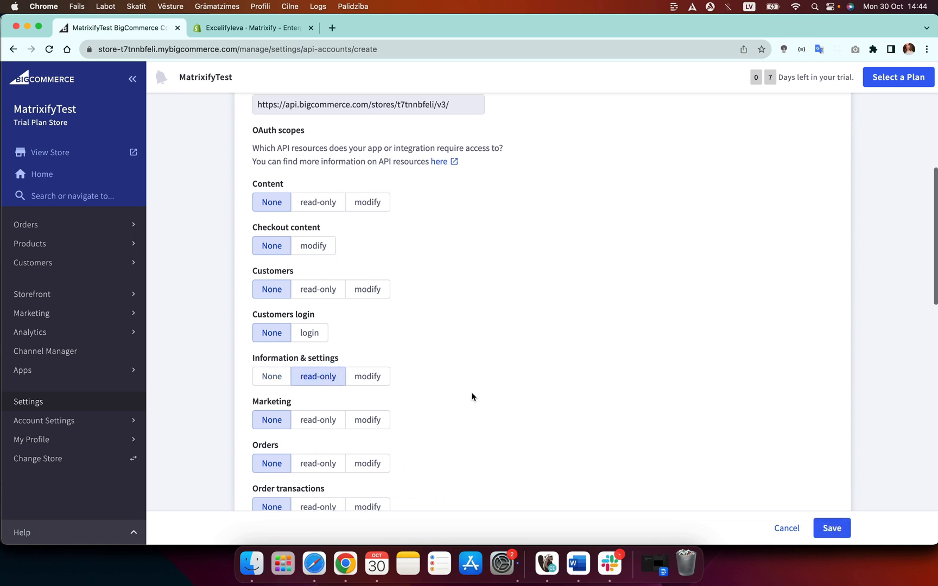
pyautogui.scroll(-10, 471, 396)
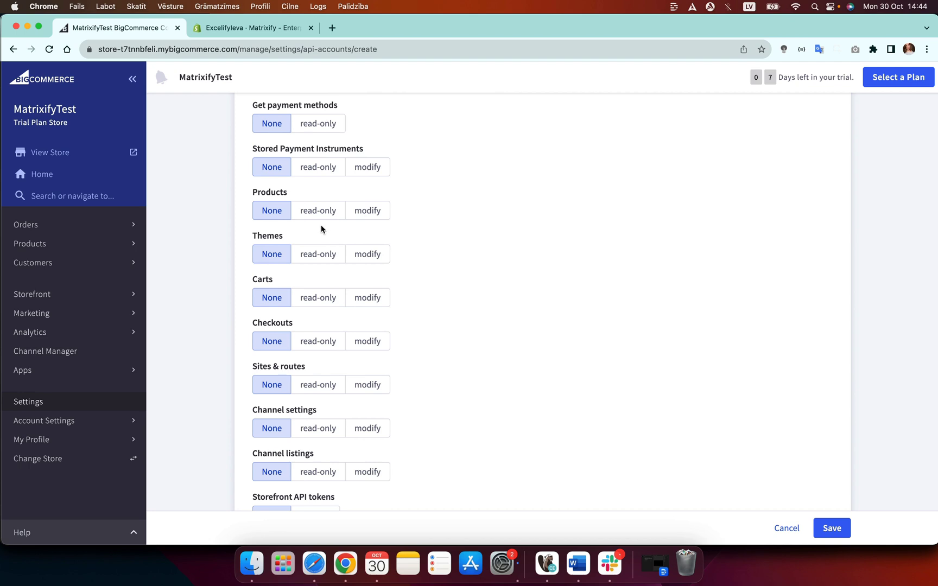
pyautogui.click(308, 213)
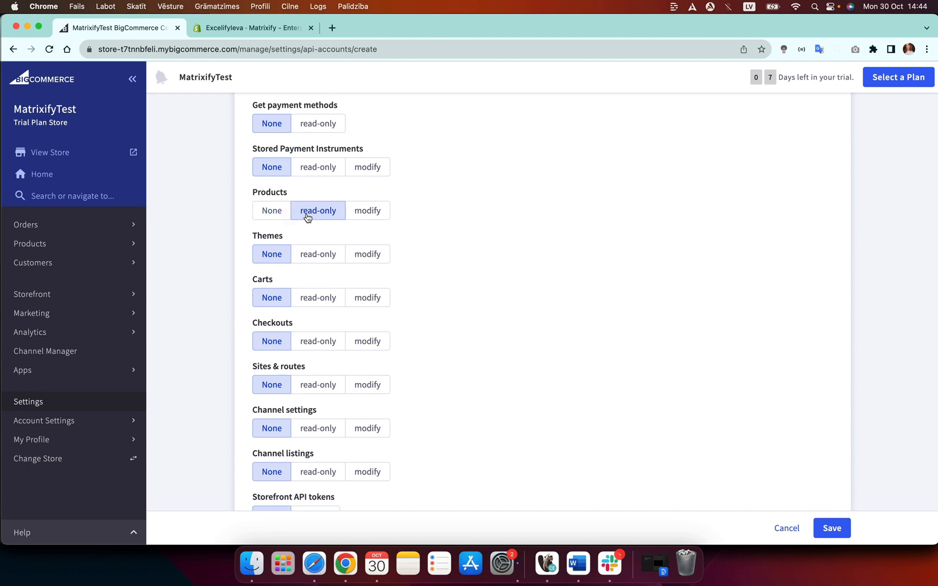
pyautogui.scroll(15, 547, 269)
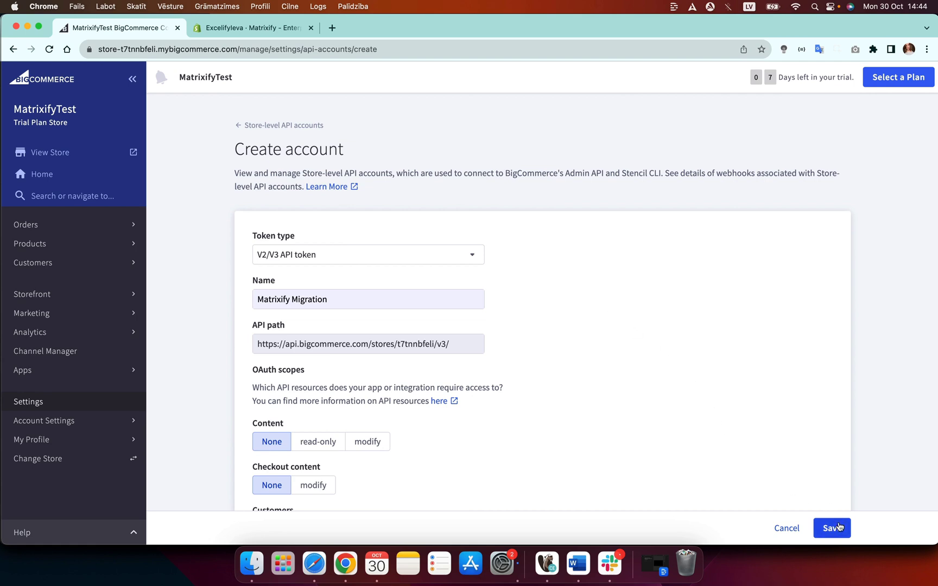
# - Save the Matrixify Migration API account and dismiss the credentials dialog
pyautogui.click(839, 526)
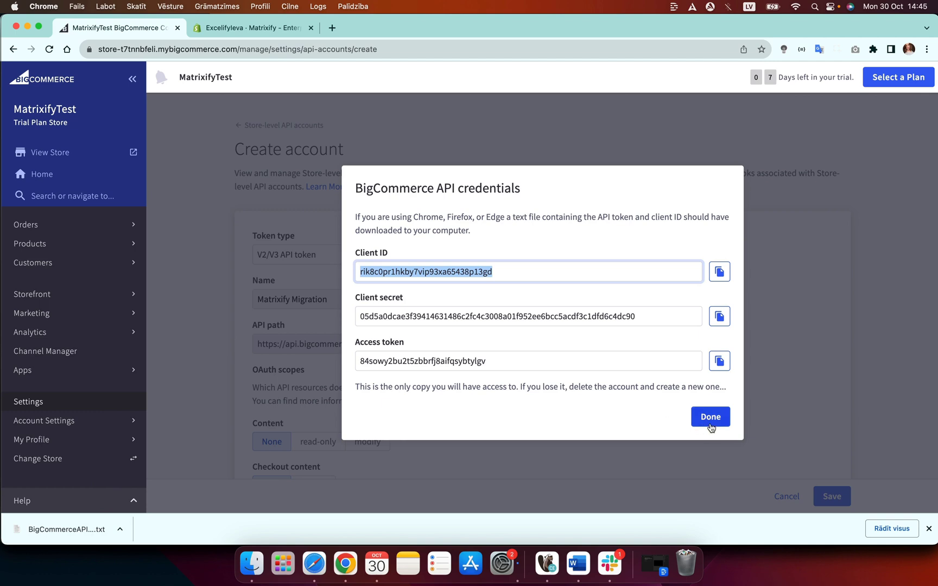
pyautogui.click(710, 417)
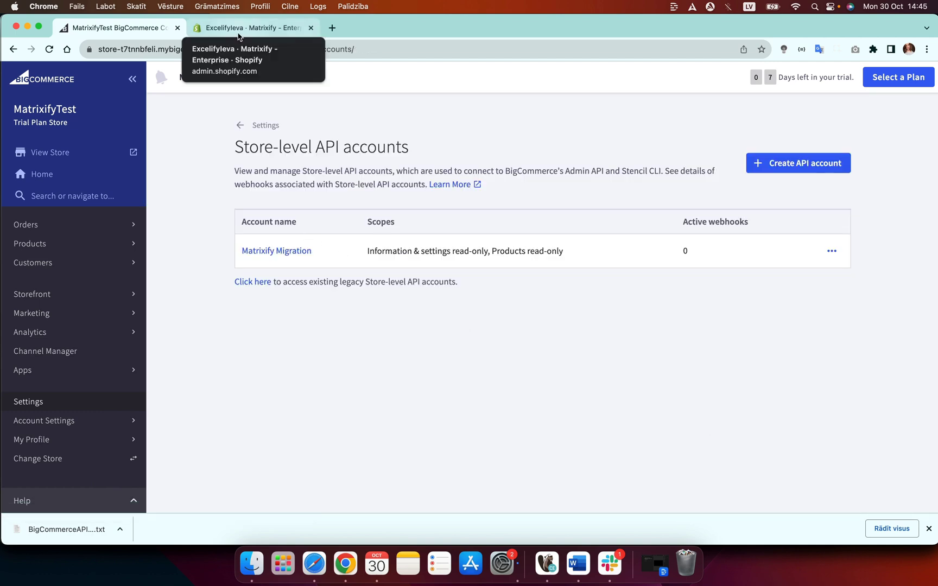
# - Drop the downloaded BigCommerce credentials .txt file onto Matrixify's Import drop zone in Shopify
pyautogui.click(239, 34)
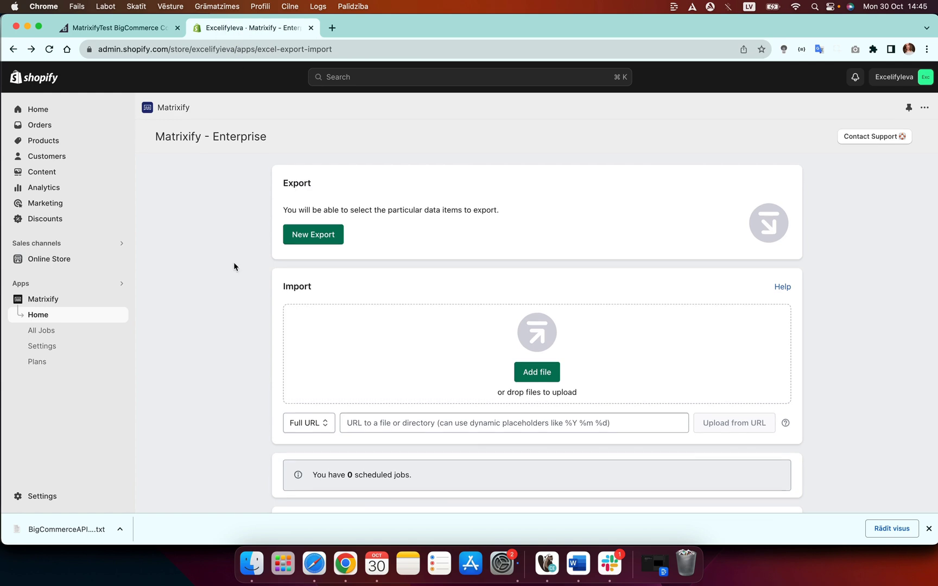
pyautogui.scroll(-1, 234, 267)
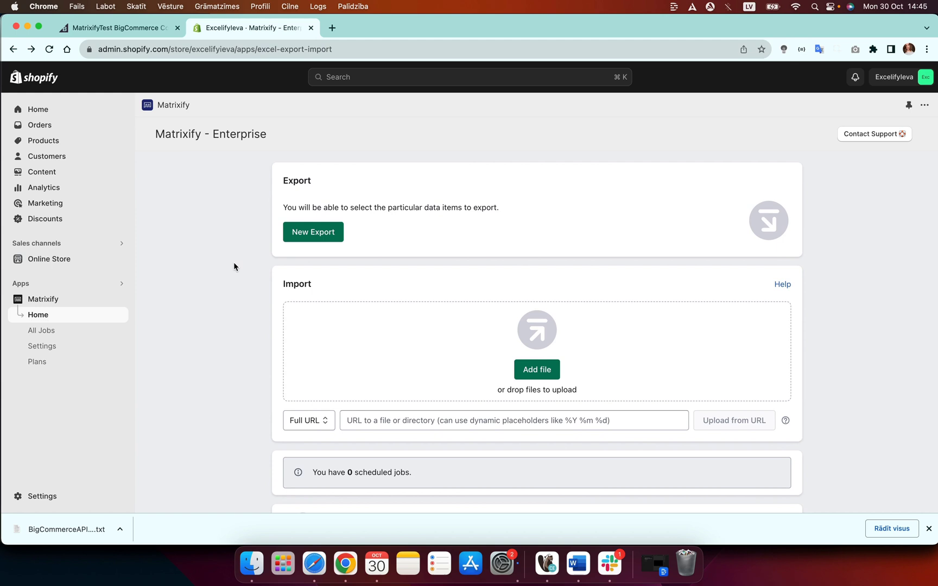
pyautogui.click(119, 530)
pyautogui.click(150, 512)
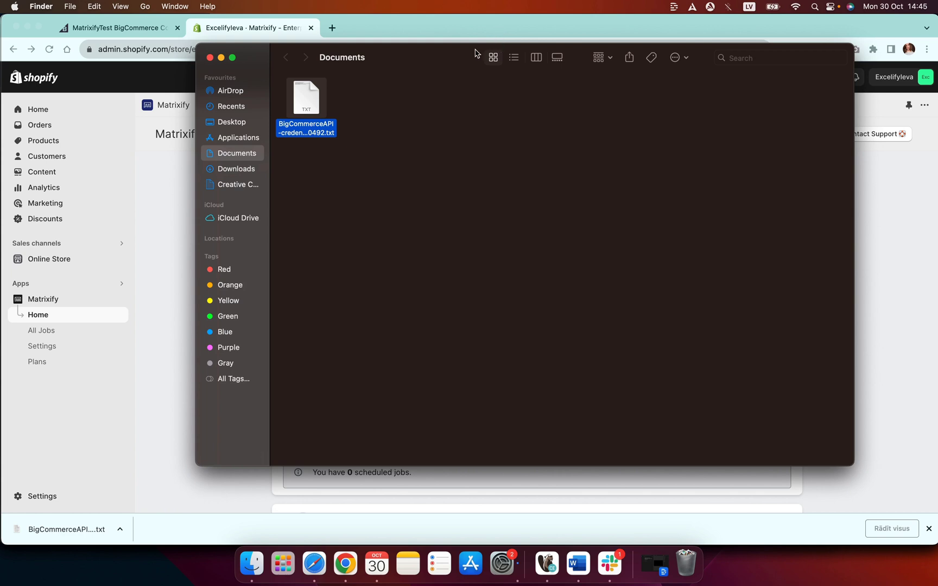
pyautogui.moveTo(475, 54); pyautogui.dragTo(625, 413)
pyautogui.moveTo(456, 454); pyautogui.dragTo(508, 336)
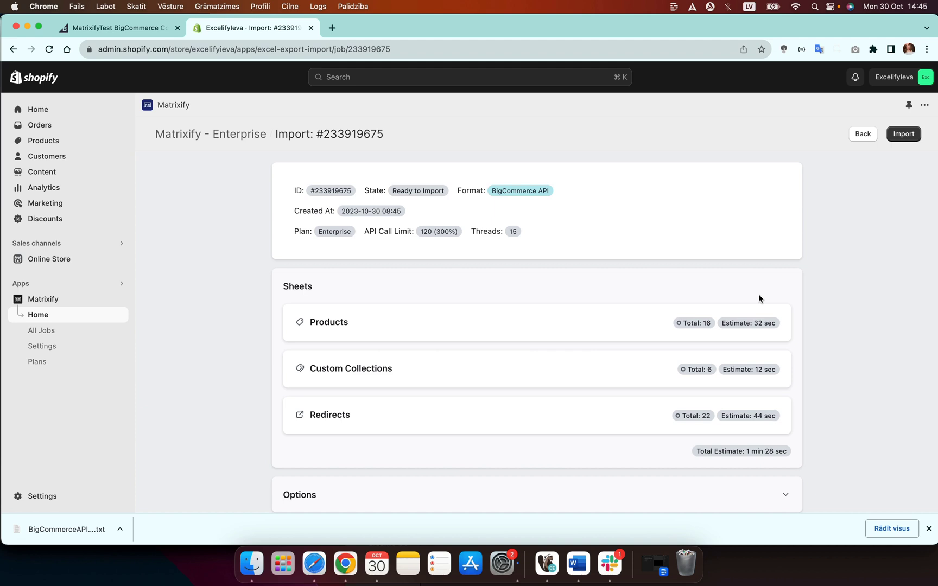
# - Expand the import options and turn on Dry Run for import #233919675
pyautogui.scroll(-3, 759, 293)
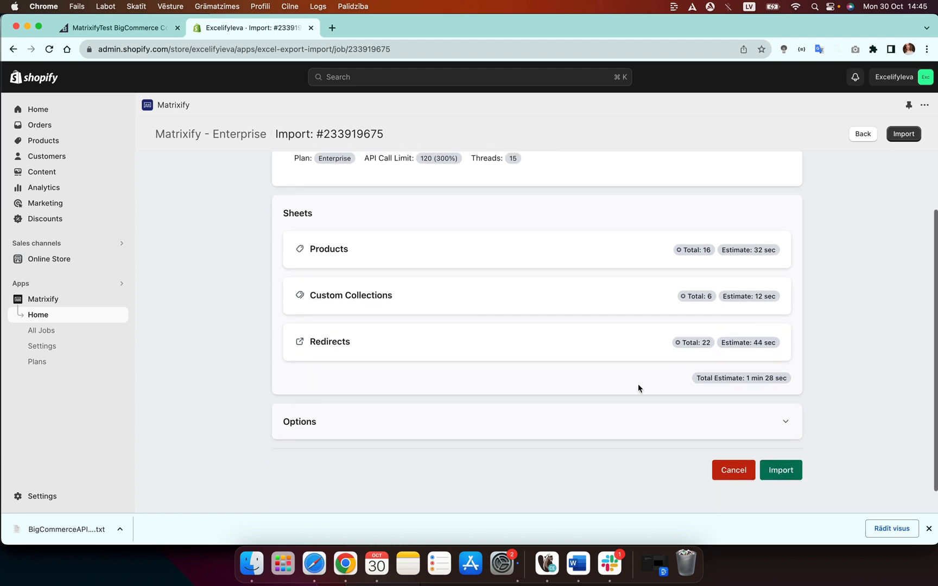
pyautogui.click(646, 420)
pyautogui.scroll(-3, 645, 420)
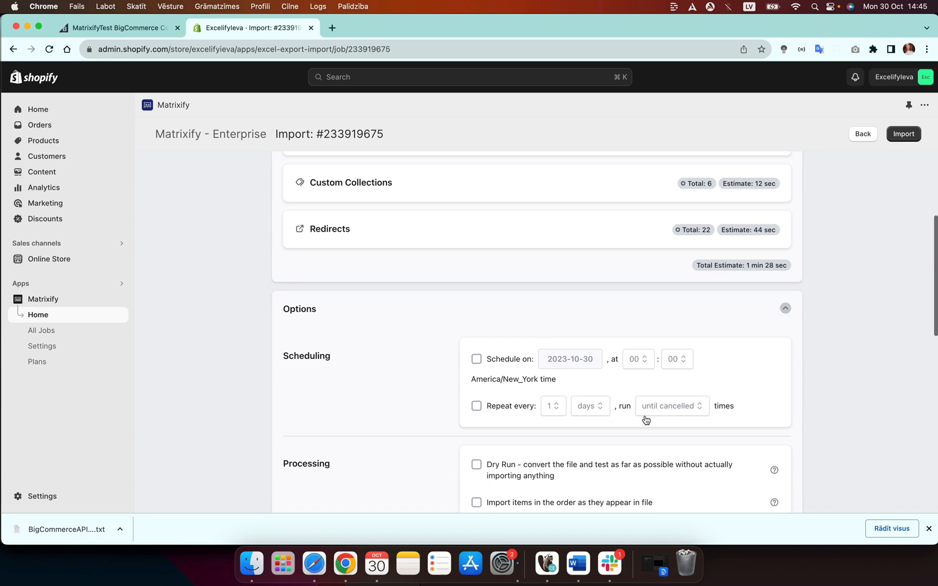
pyautogui.scroll(-2, 645, 420)
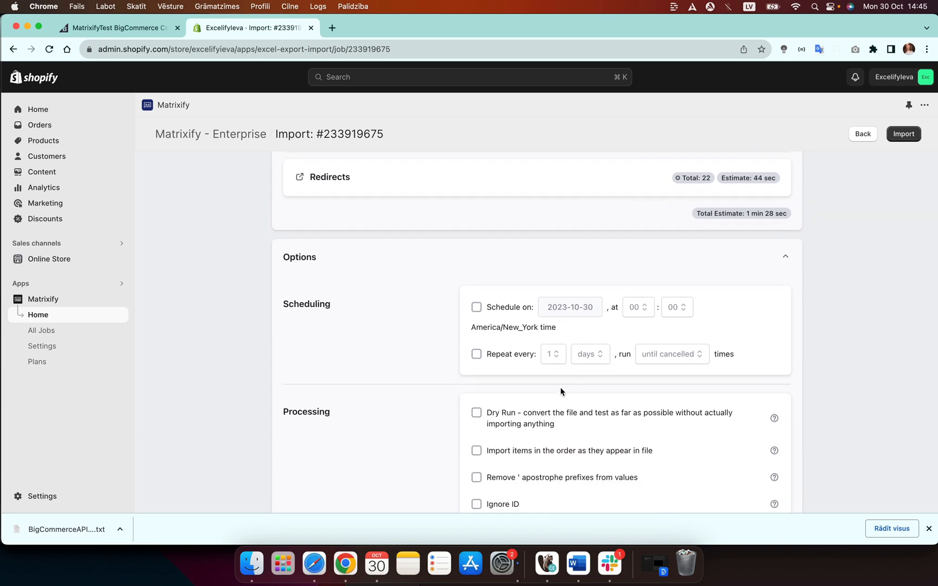
pyautogui.scroll(-2, 560, 387)
pyautogui.scroll(-1, 560, 387)
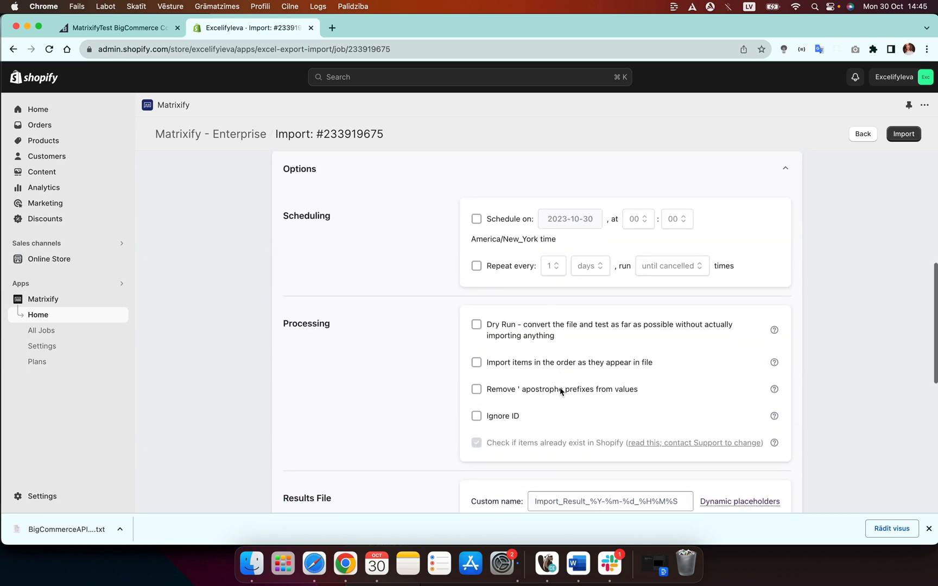
pyautogui.click(476, 325)
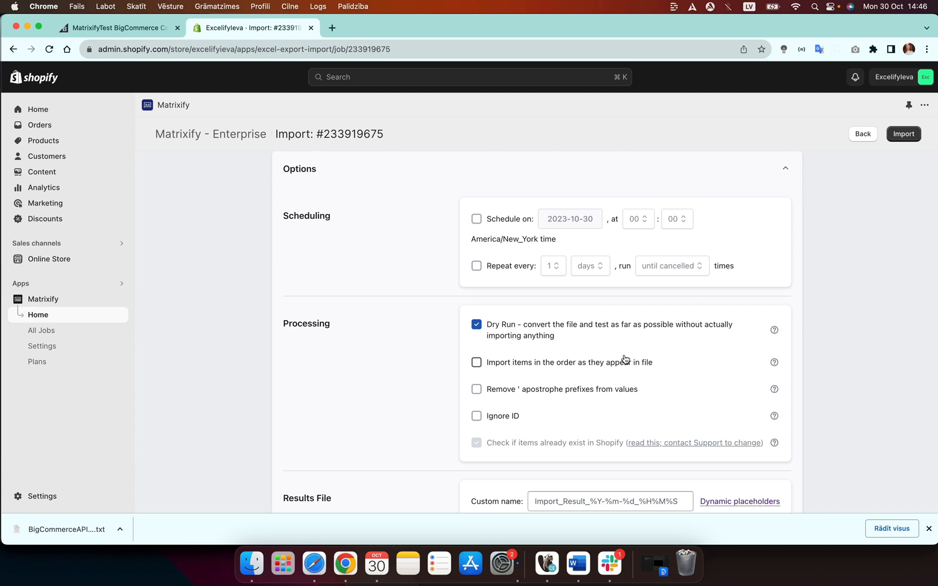
pyautogui.scroll(6, 624, 360)
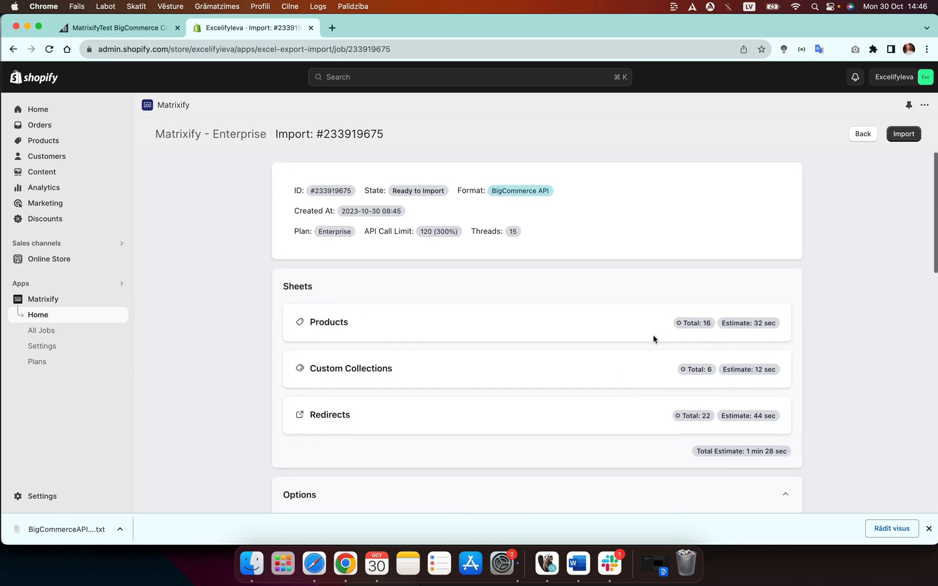
# - Run the dry-run import, review its 26 collection warnings, and download the results
pyautogui.click(906, 136)
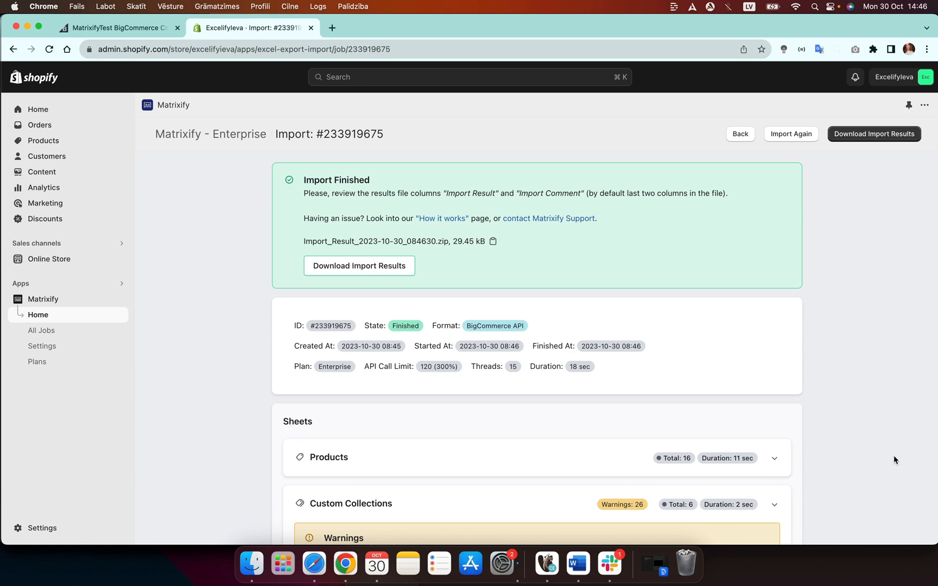
pyautogui.scroll(-3, 893, 458)
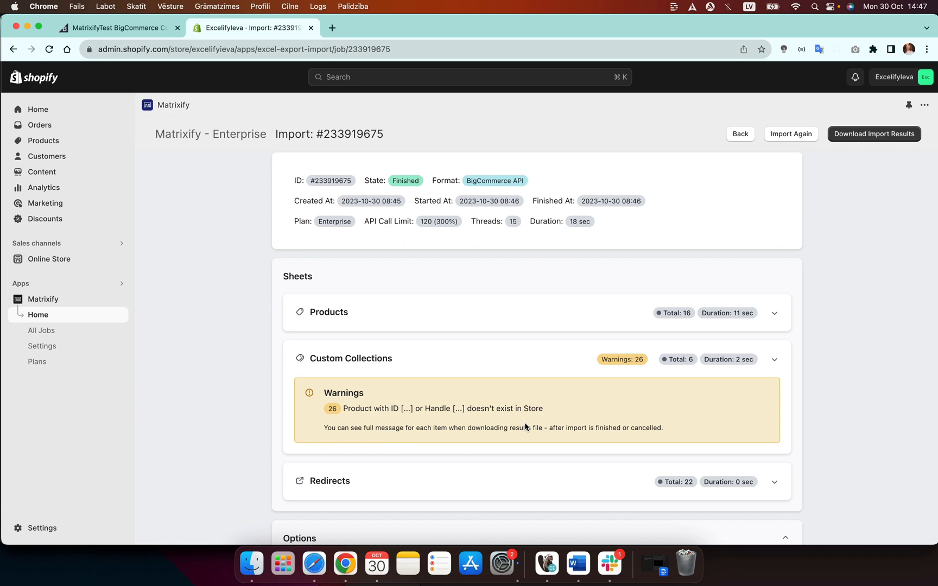
pyautogui.click(882, 128)
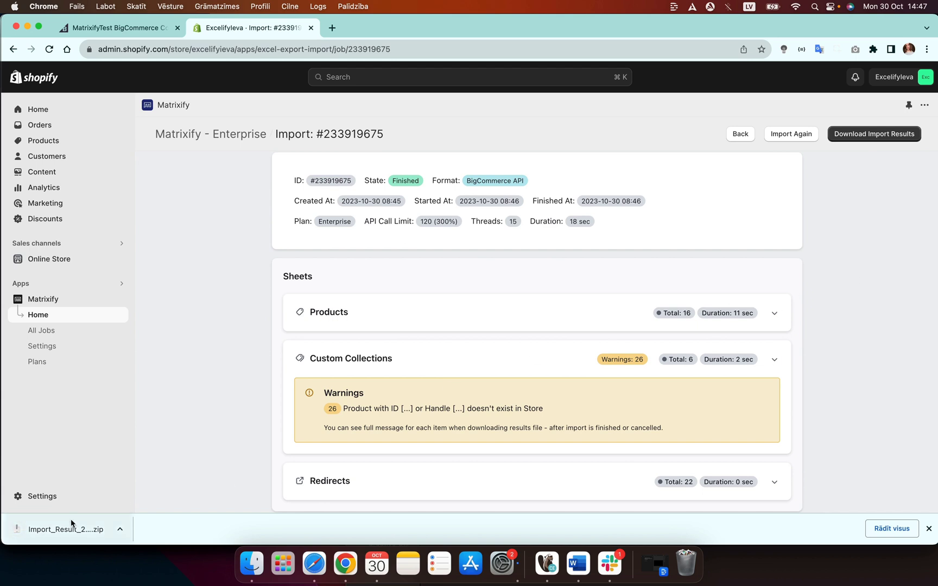
# - Open Import_Result.xlsx from the downloaded zip and scroll across the Products sheet
pyautogui.click(73, 523)
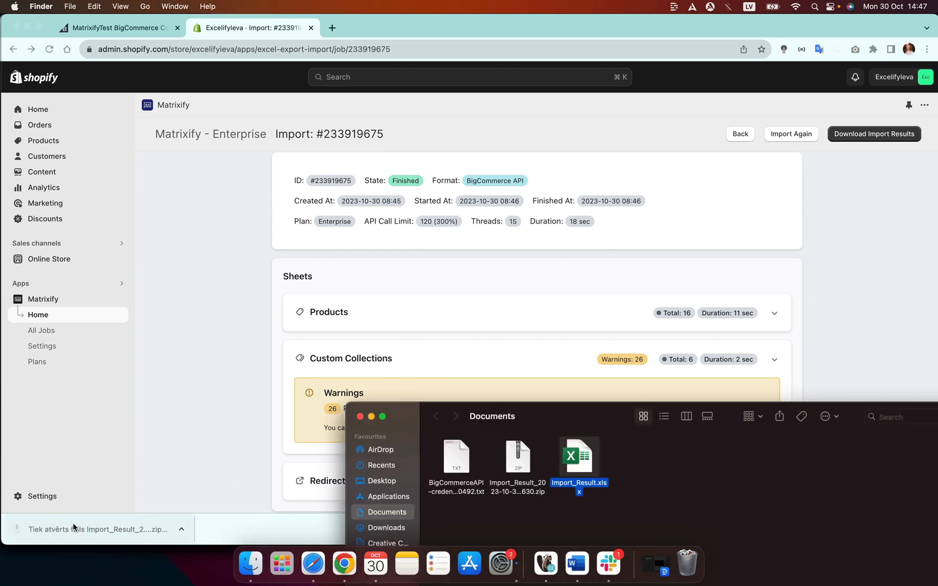
pyautogui.doubleClick(526, 466)
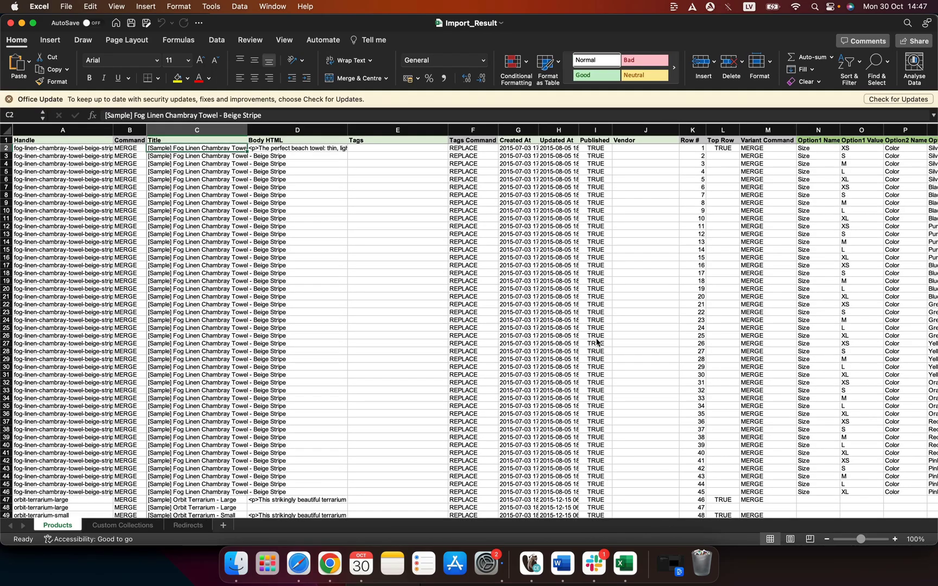
pyautogui.hscroll(5, 596, 343)
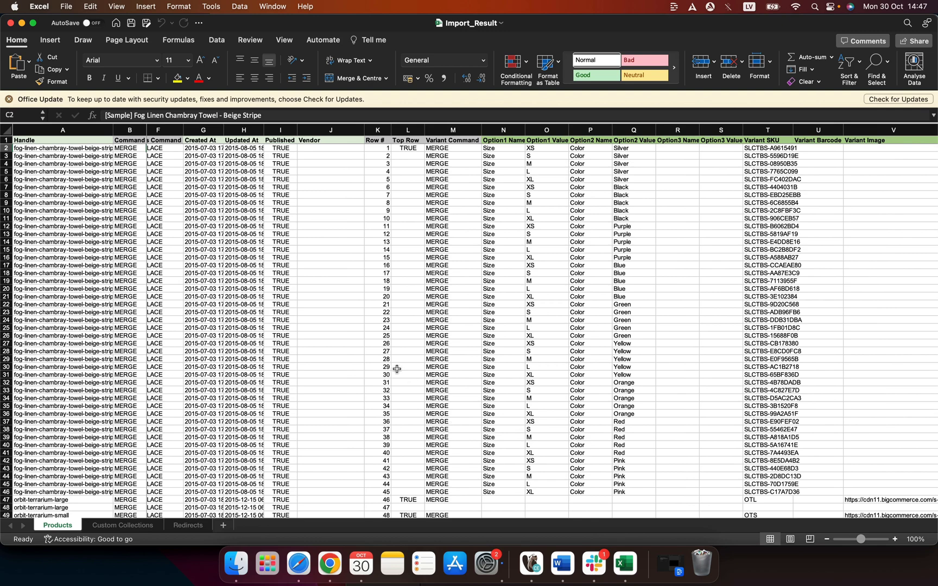
pyautogui.hscroll(-3, 457, 166)
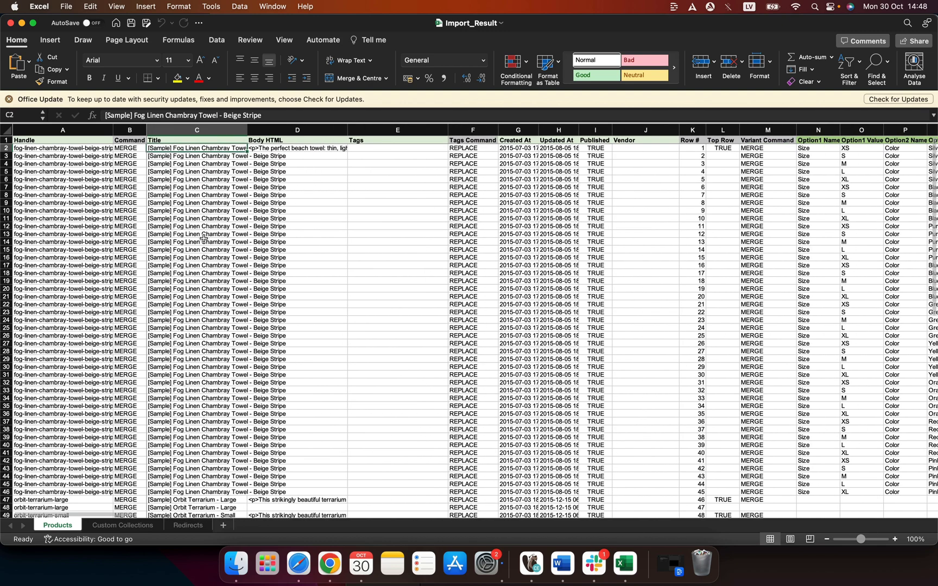
pyautogui.hscroll(10, 491, 266)
pyautogui.hscroll(10, 535, 277)
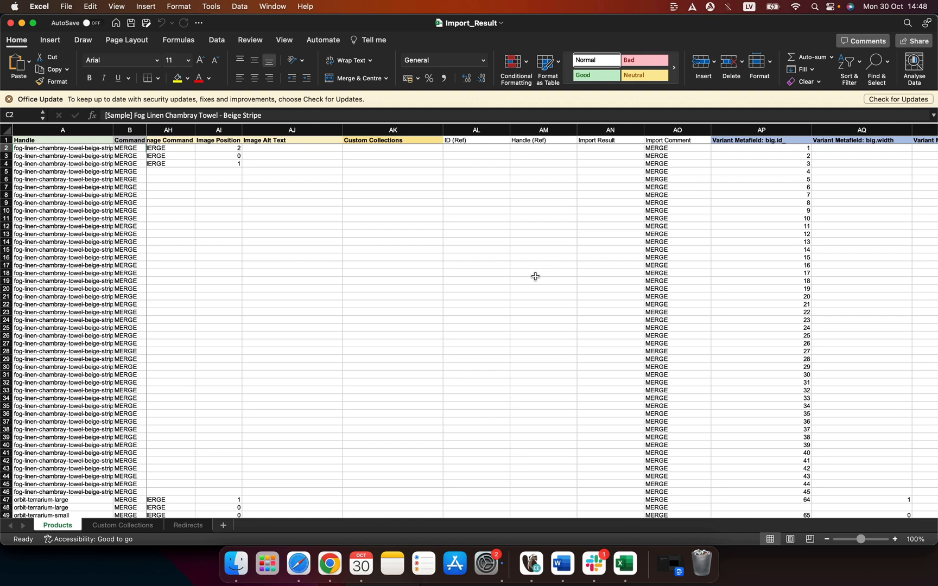
pyautogui.hscroll(-10, 535, 276)
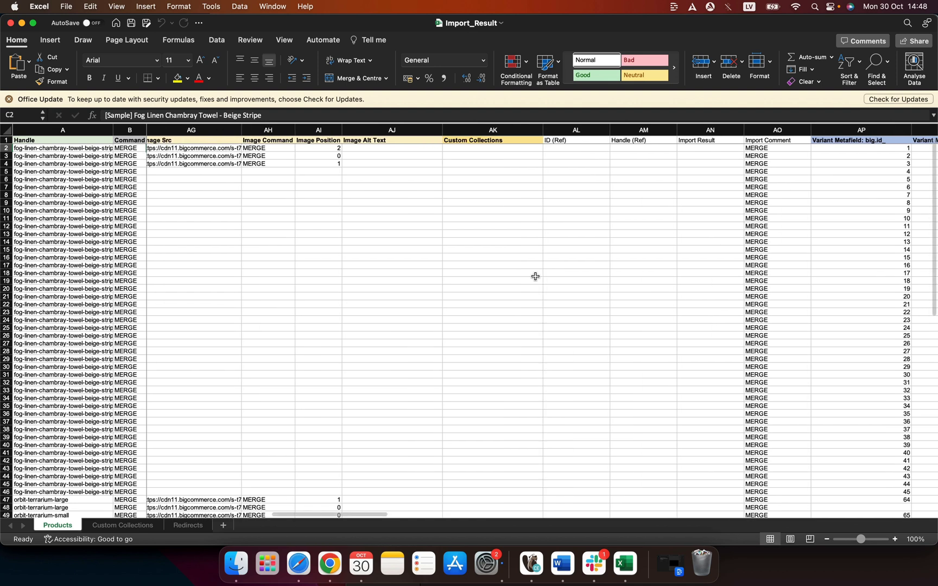
# - Look through the Custom Collections and Redirects sheets
pyautogui.click(154, 525)
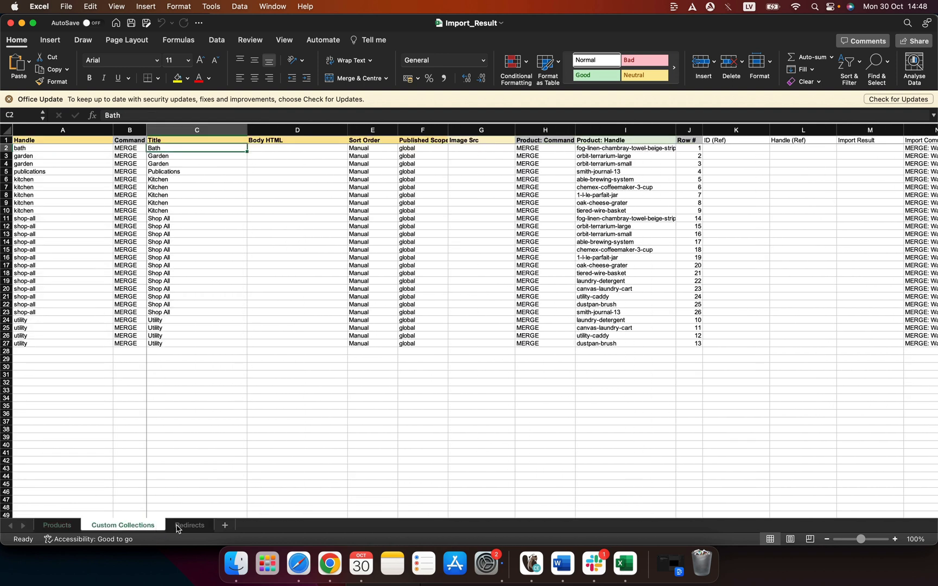
pyautogui.click(177, 527)
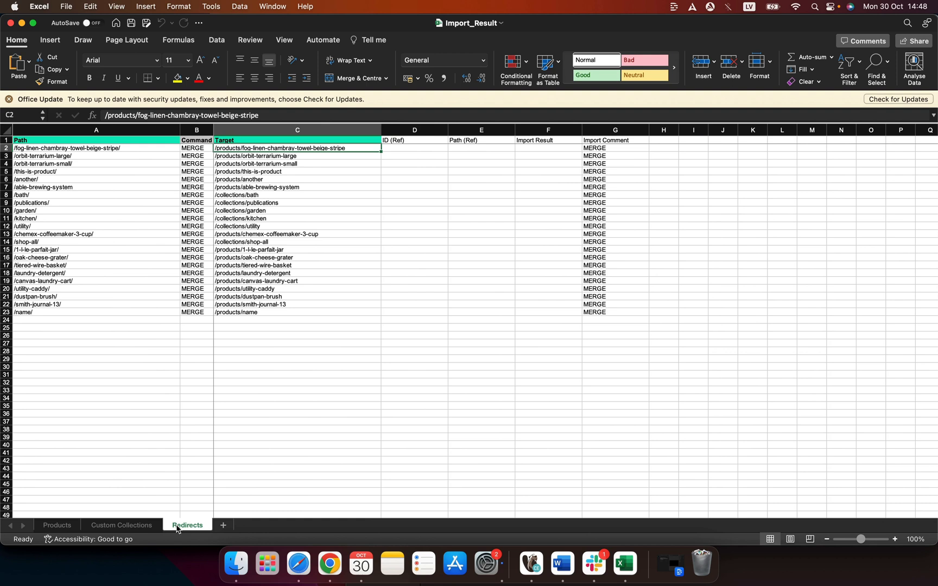
pyautogui.click(139, 525)
# - Upload Import_Result.xlsx from Documents to Matrixify, creating import #233920468
pyautogui.press('super+Tab')
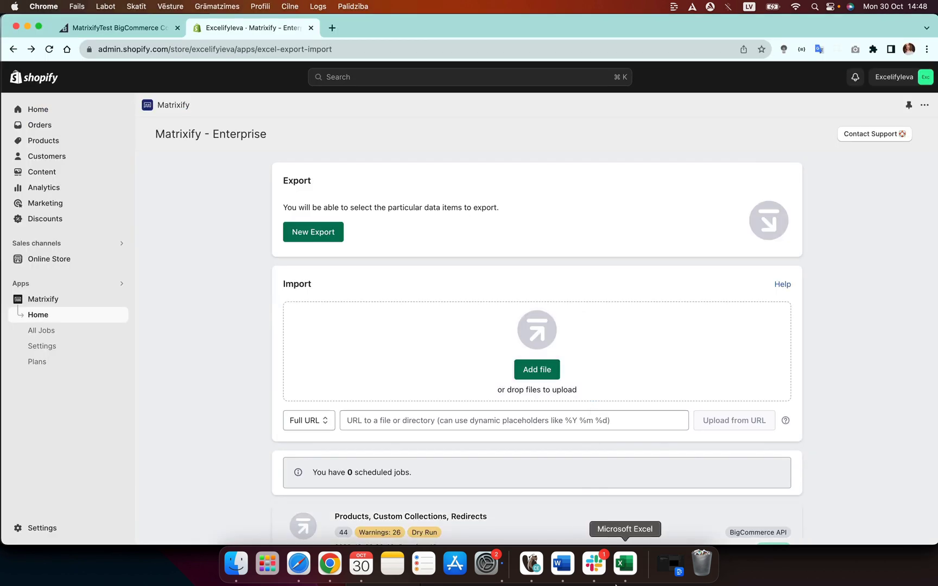
pyautogui.click(615, 584)
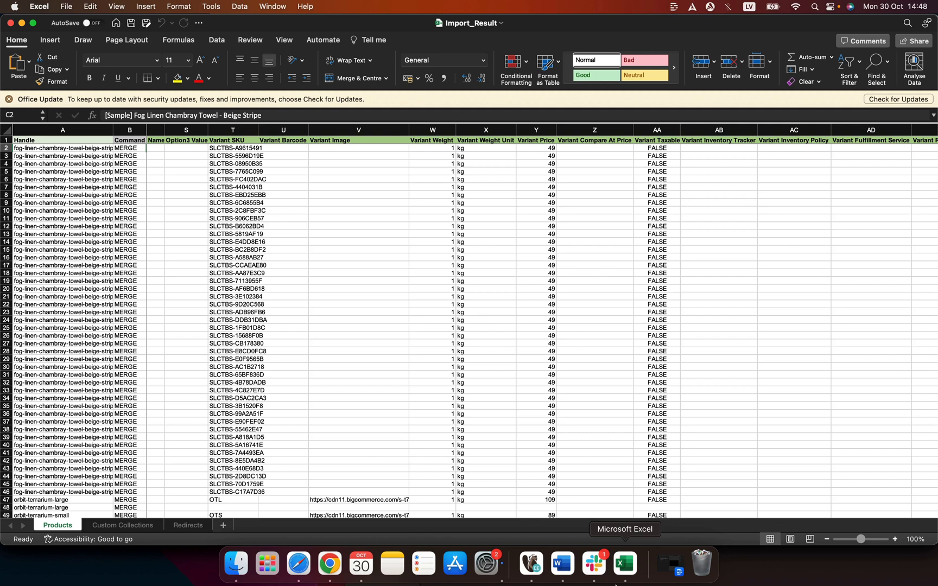
pyautogui.click(338, 572)
pyautogui.click(237, 564)
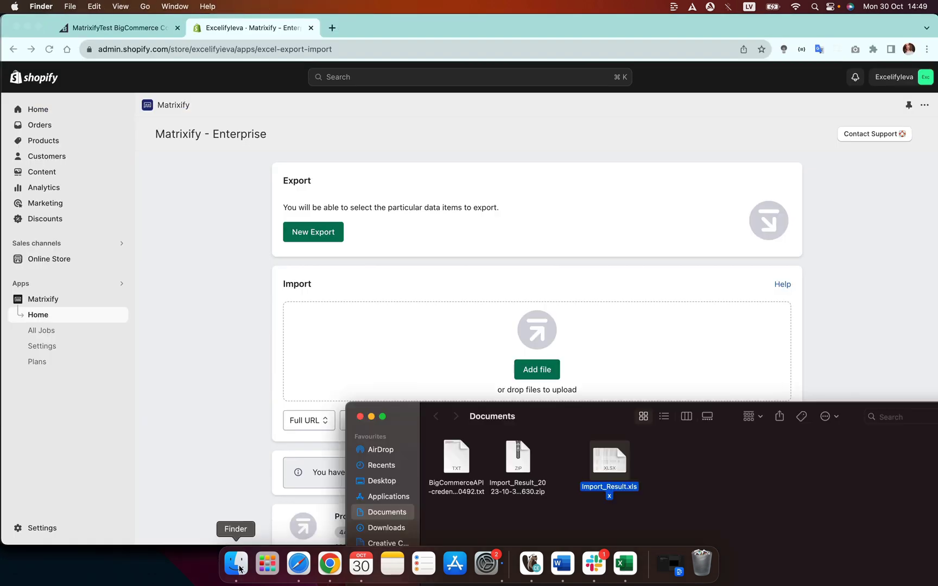
pyautogui.moveTo(608, 473); pyautogui.dragTo(576, 340)
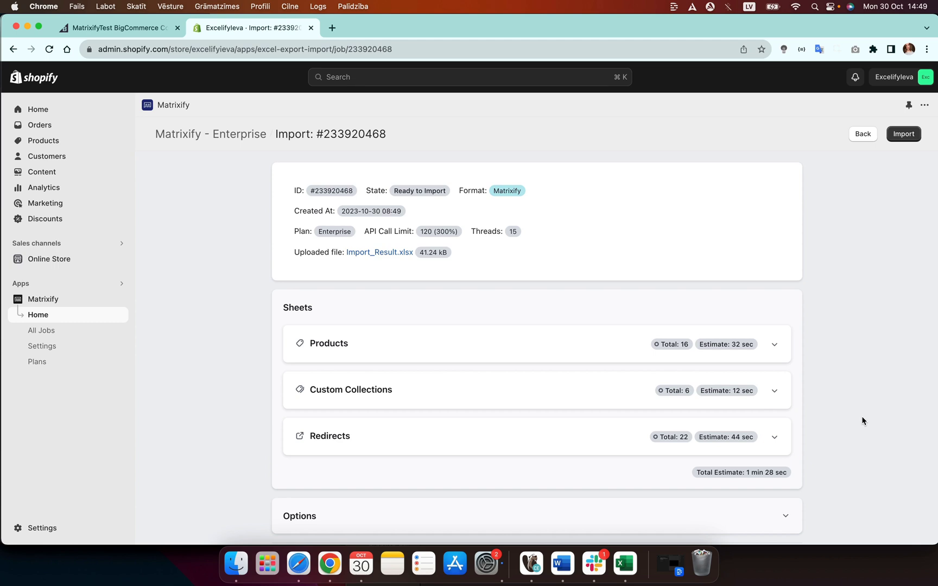
# - Inspect the detected columns of the Products, Custom Collections and Redirects sheets, then start the import
pyautogui.click(775, 344)
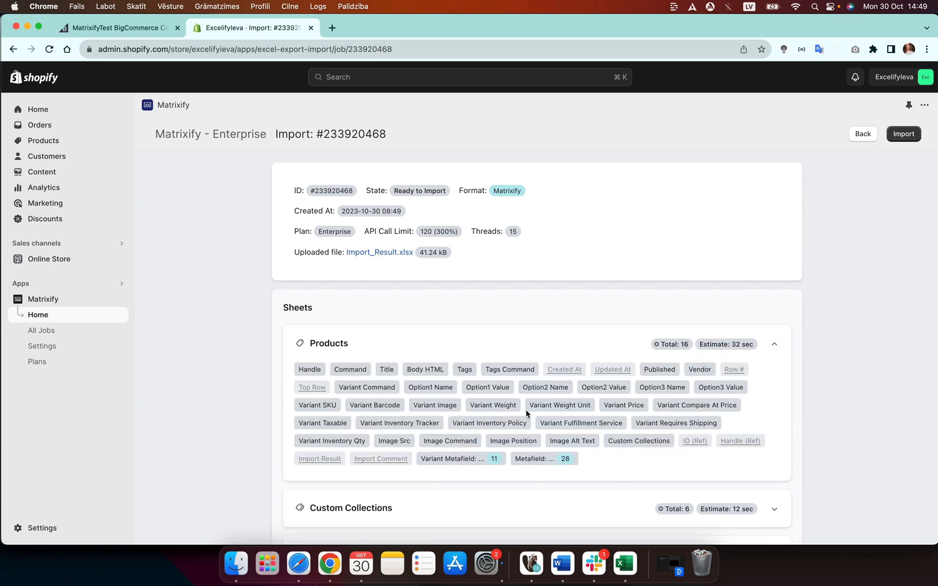
pyautogui.click(489, 349)
pyautogui.scroll(-1, 492, 348)
pyautogui.click(516, 348)
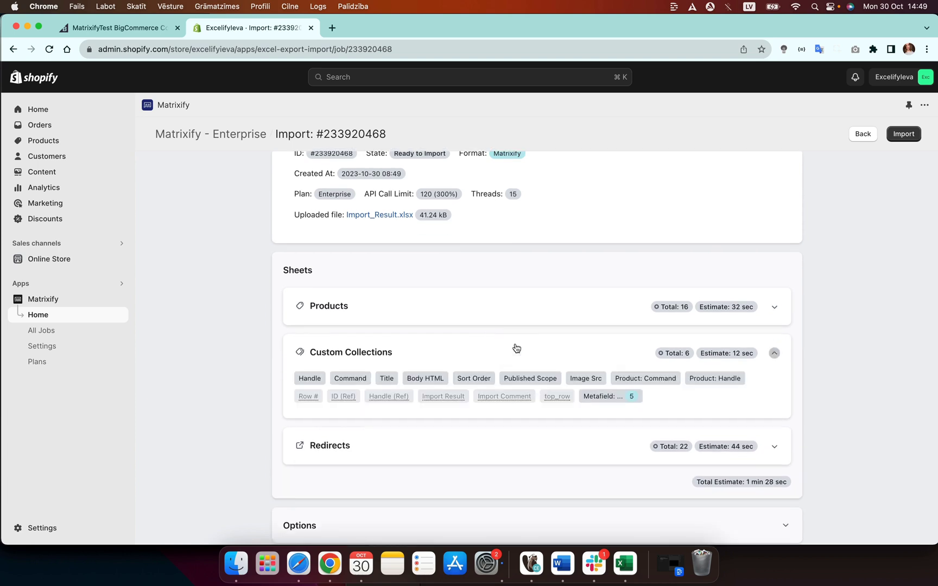
pyautogui.click(574, 442)
pyautogui.click(524, 408)
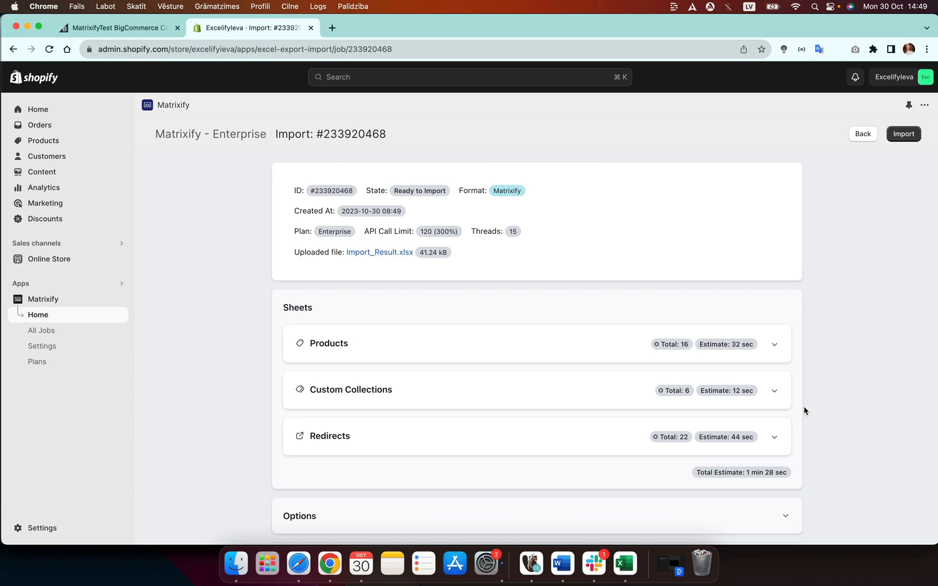
pyautogui.click(899, 136)
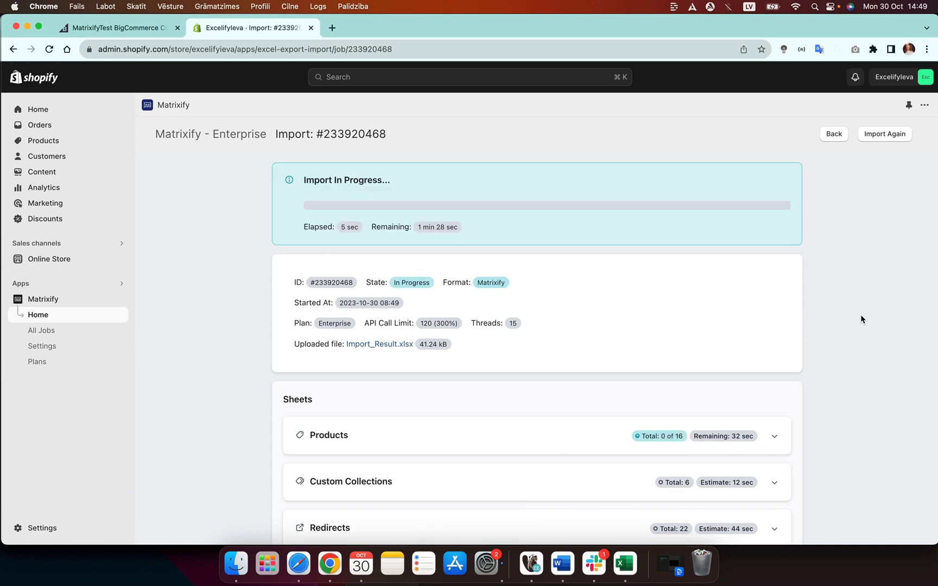
# - Wait for import #233920468 to finish with 16 new products and 6 new collections
pyautogui.scroll(-3, 861, 316)
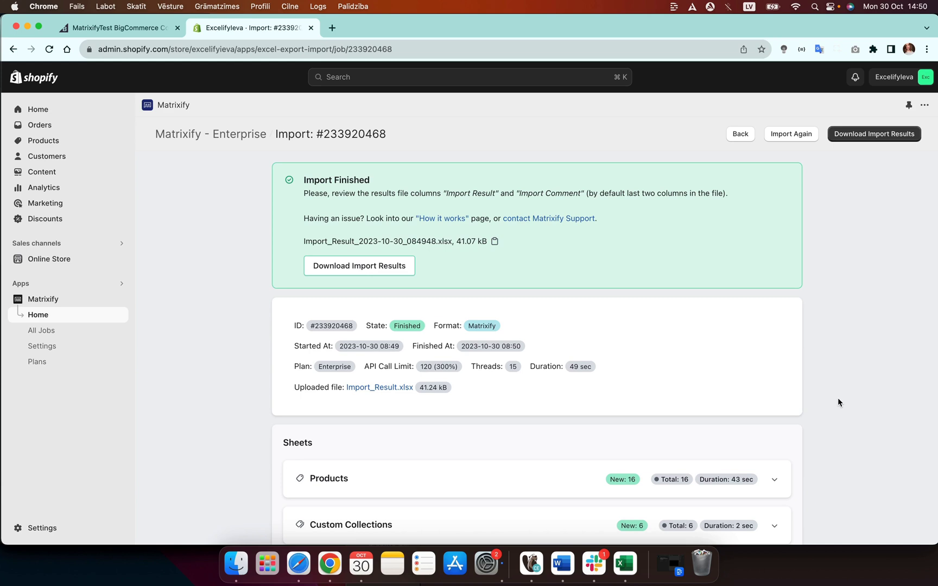
pyautogui.scroll(-5, 838, 402)
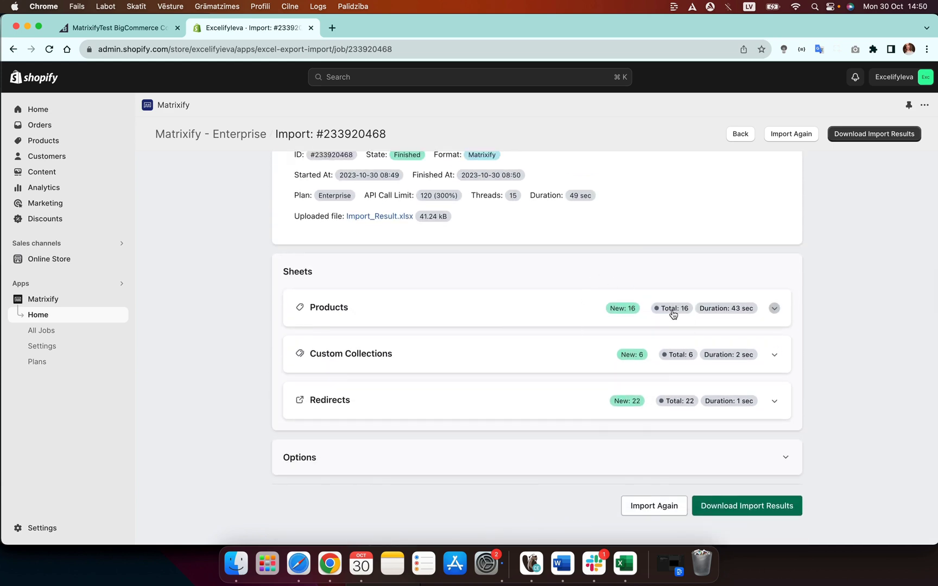
pyautogui.scroll(5, 673, 313)
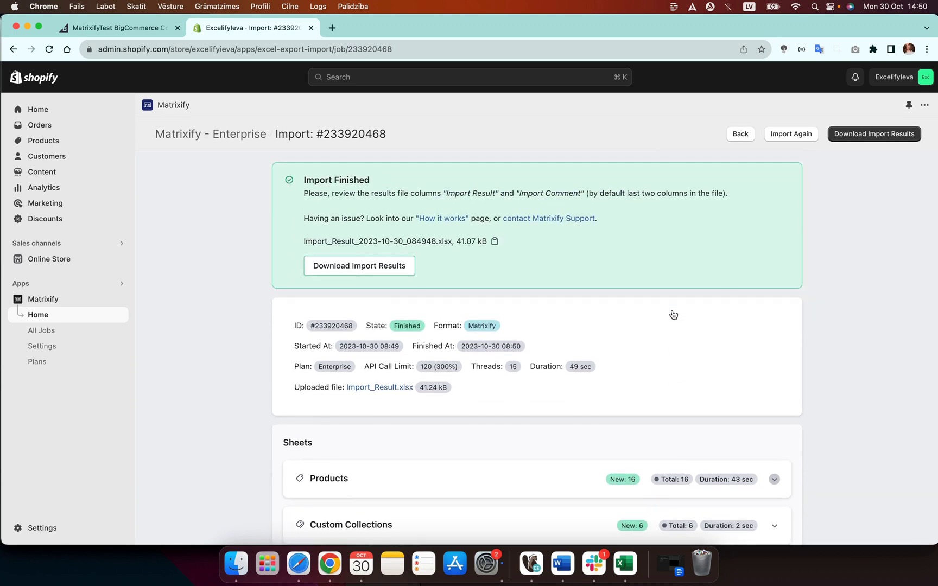